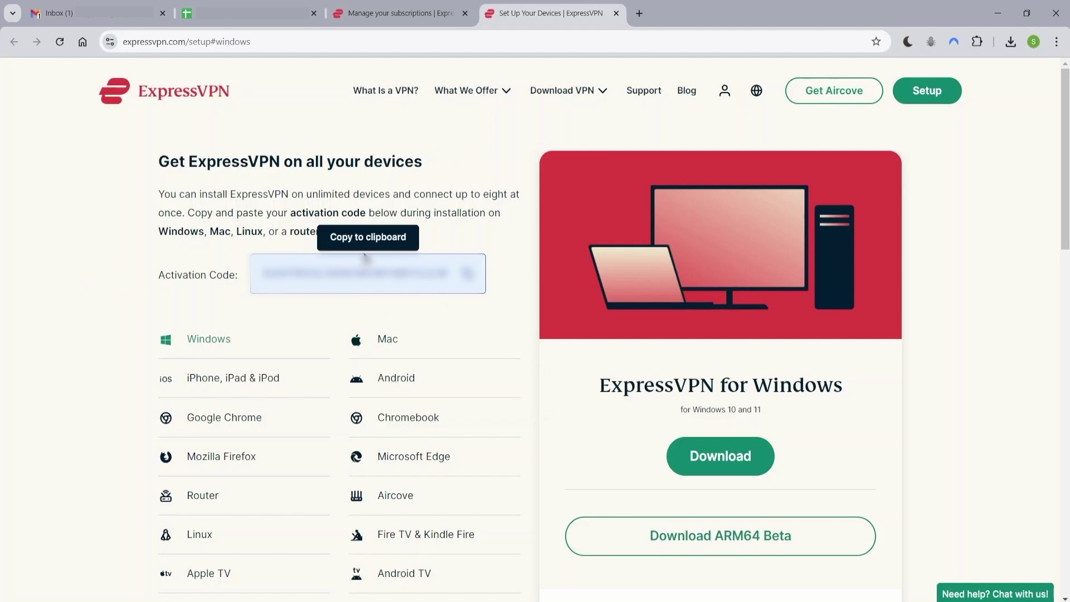
# Minimize the Chrome window to reveal the ExpressVPN app showing Not Connected.
pyautogui.click(994, 10)
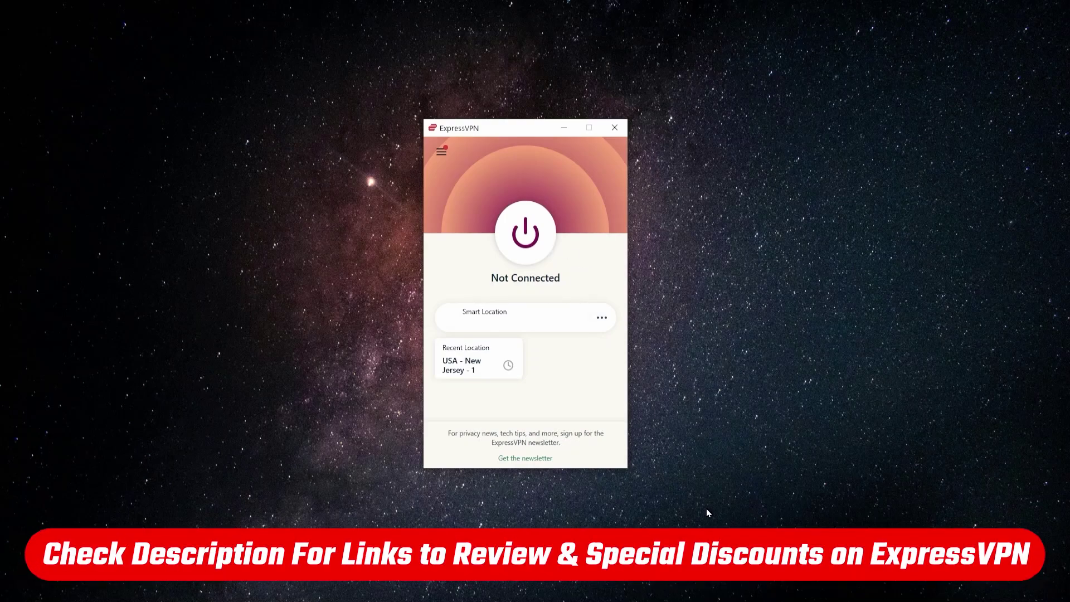
# Open the VPN location list and browse the recommended and all-locations views.
pyautogui.moveTo(505, 125); pyautogui.dragTo(493, 129)
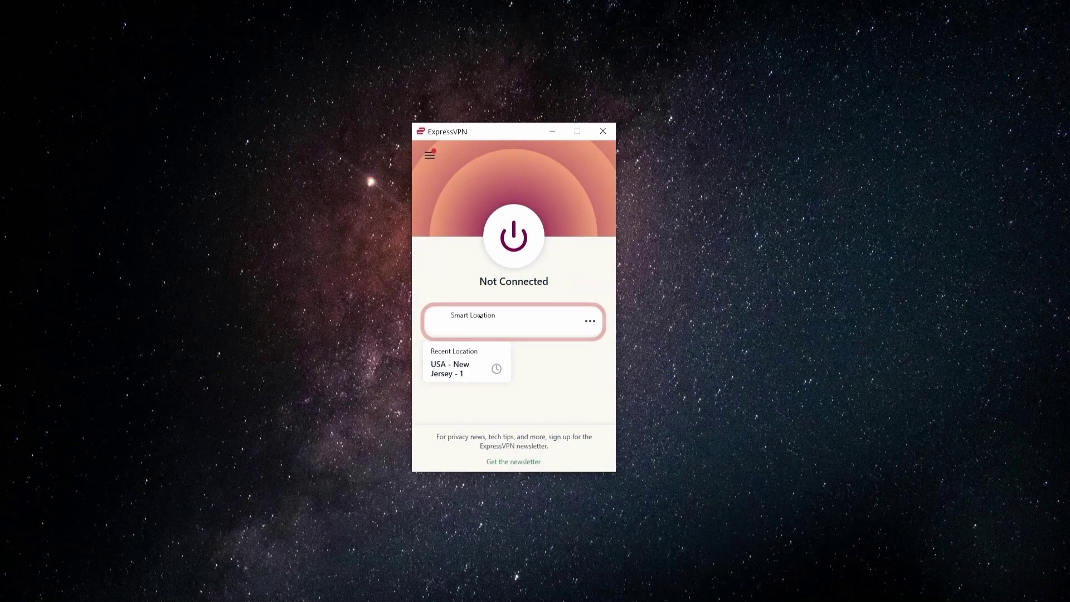
pyautogui.click(574, 330)
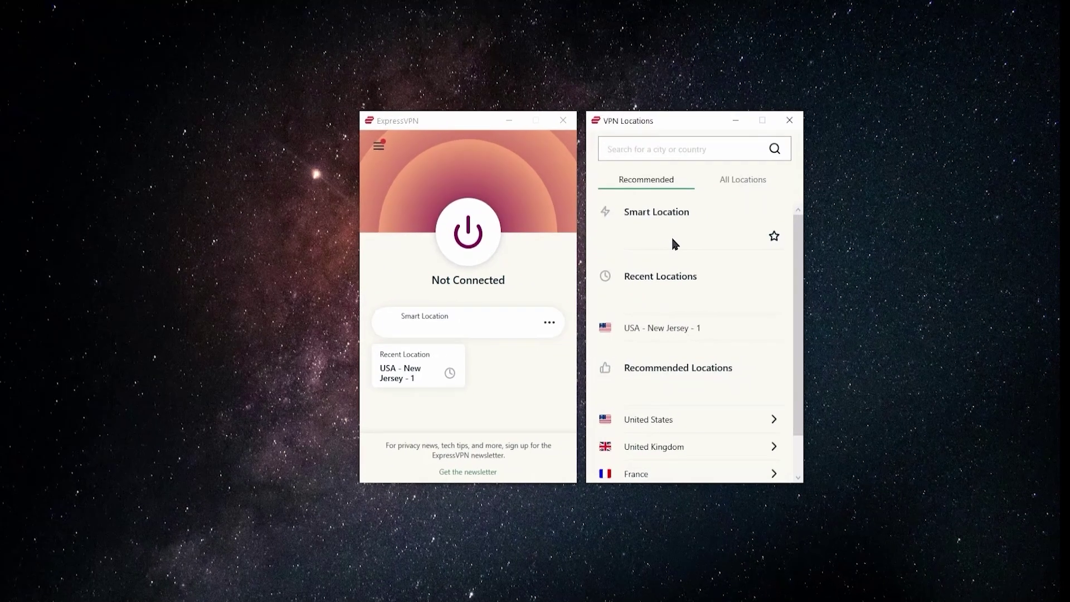
pyautogui.scroll(-5, 696, 242)
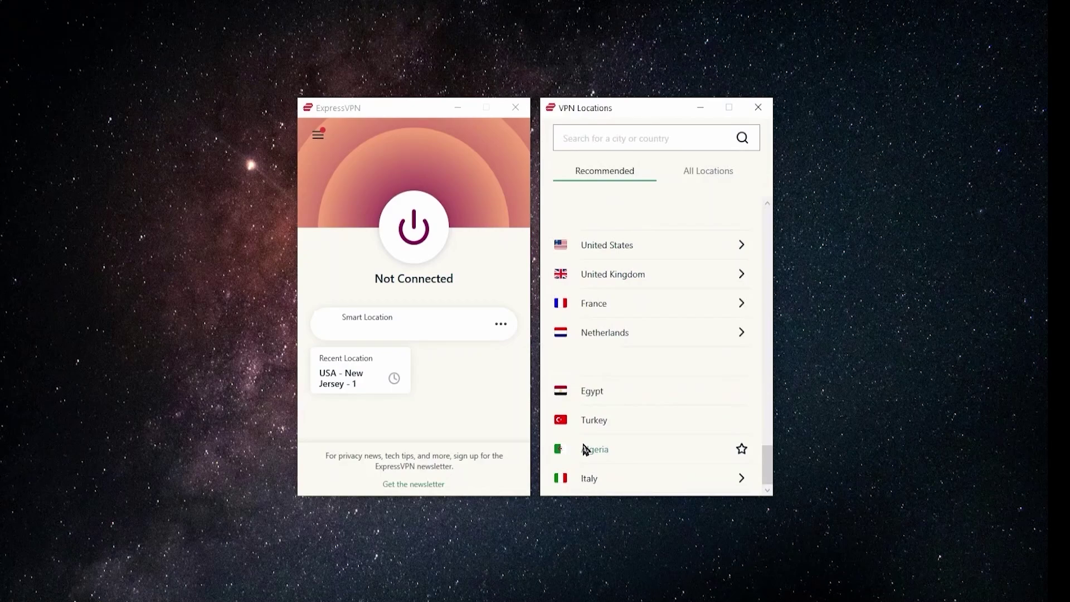
pyautogui.click(708, 171)
pyautogui.click(574, 170)
# Search 'ital', choose Italy - Milan, close the list and start connecting.
pyautogui.write('ital')
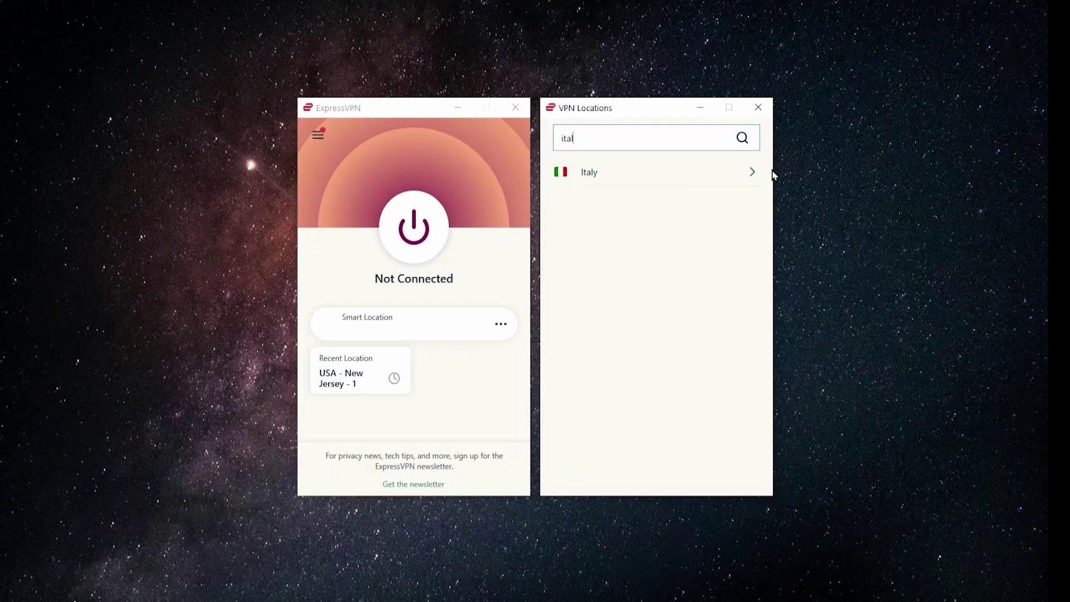
pyautogui.click(752, 173)
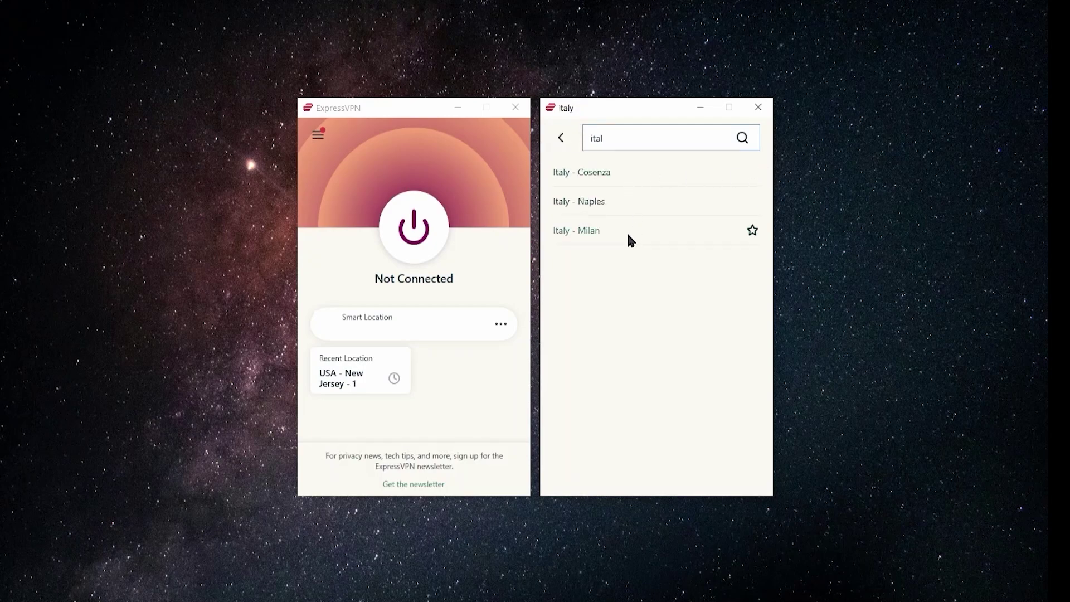
pyautogui.click(584, 239)
pyautogui.click(758, 107)
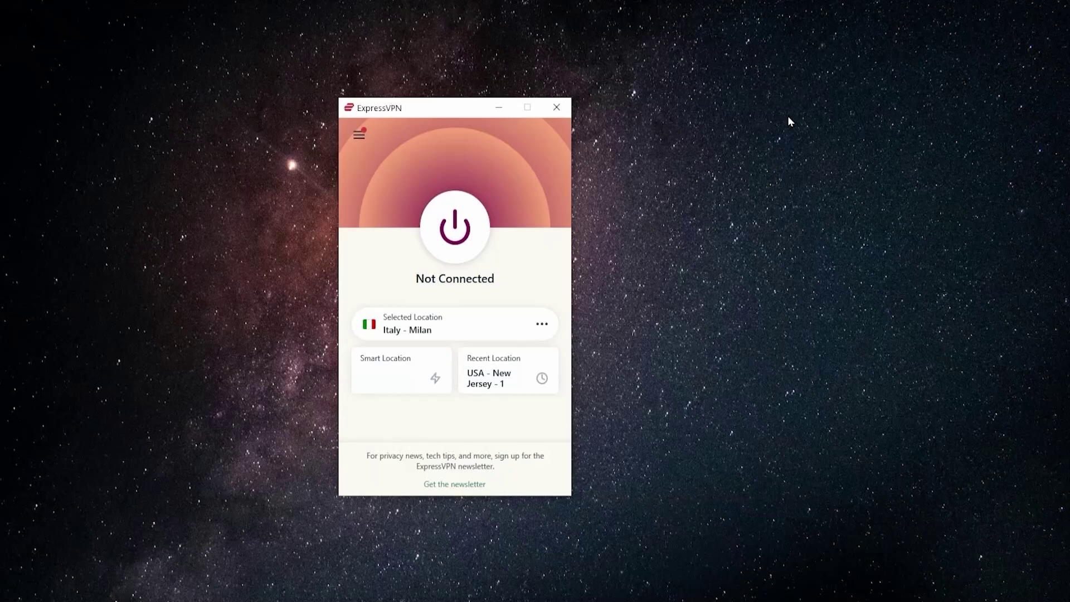
pyautogui.click(527, 238)
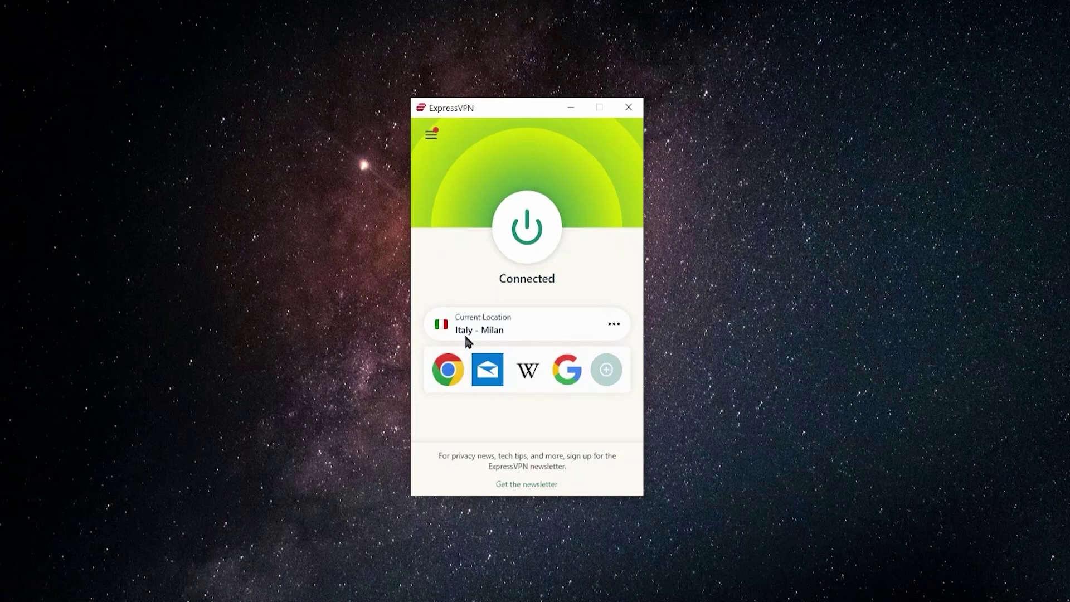
# Wait for the Italy - Milan connection to show Connected.
pyautogui.press('Tab')
# Bring up whatismyipaddress.com and confirm it reports a Milan, Lombardia, Italy VPN address.
pyautogui.click(607, 577)
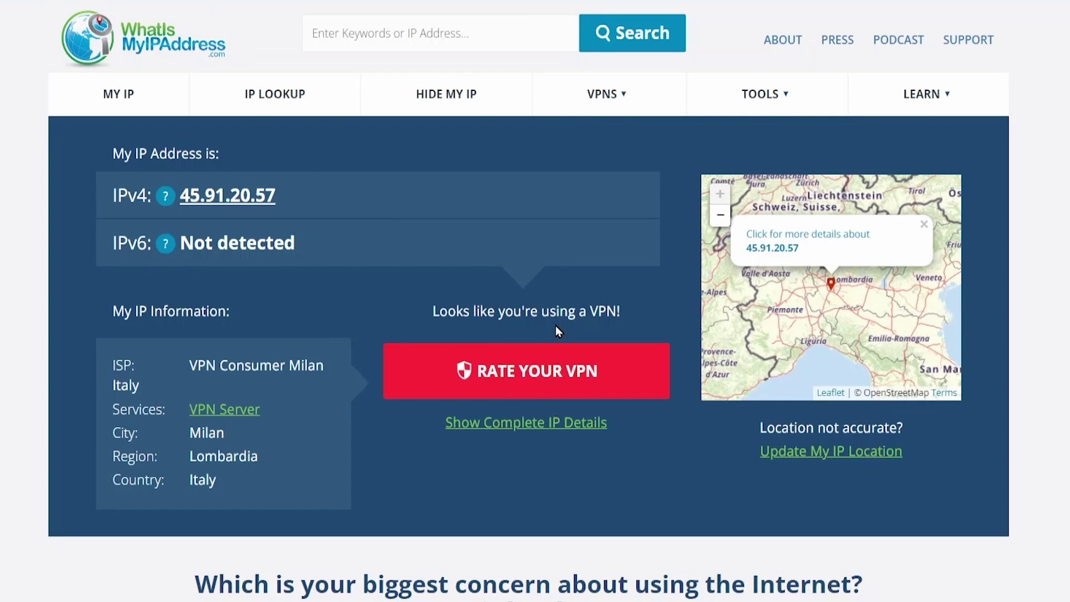
pyautogui.moveTo(557, 93)
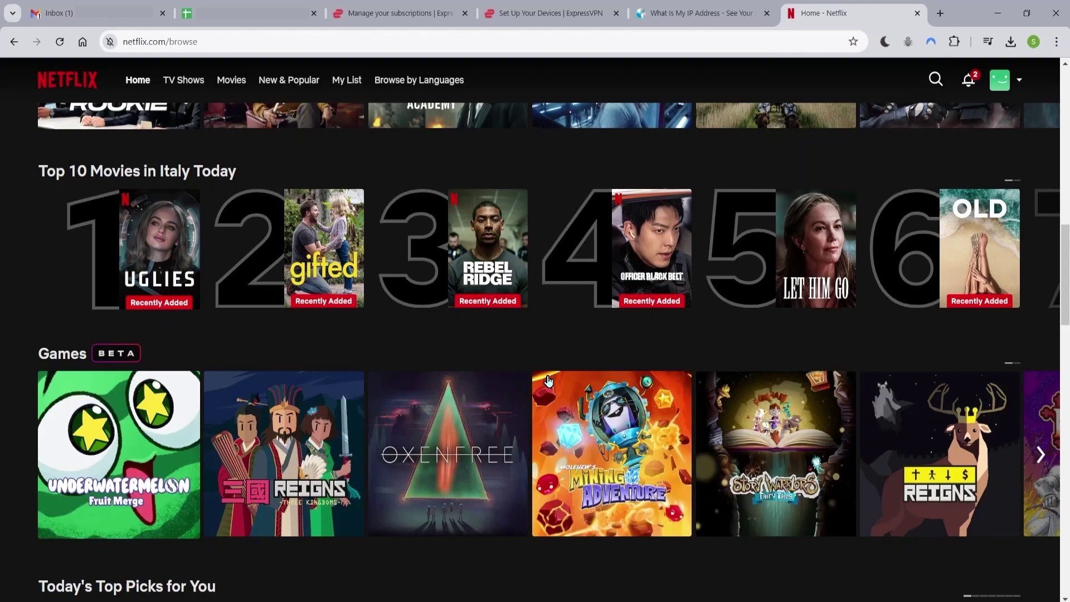
# Scroll the Netflix home page to the Top 10 Movies in Italy Today row.
pyautogui.scroll(2, 549, 385)
pyautogui.scroll(2, 555, 393)
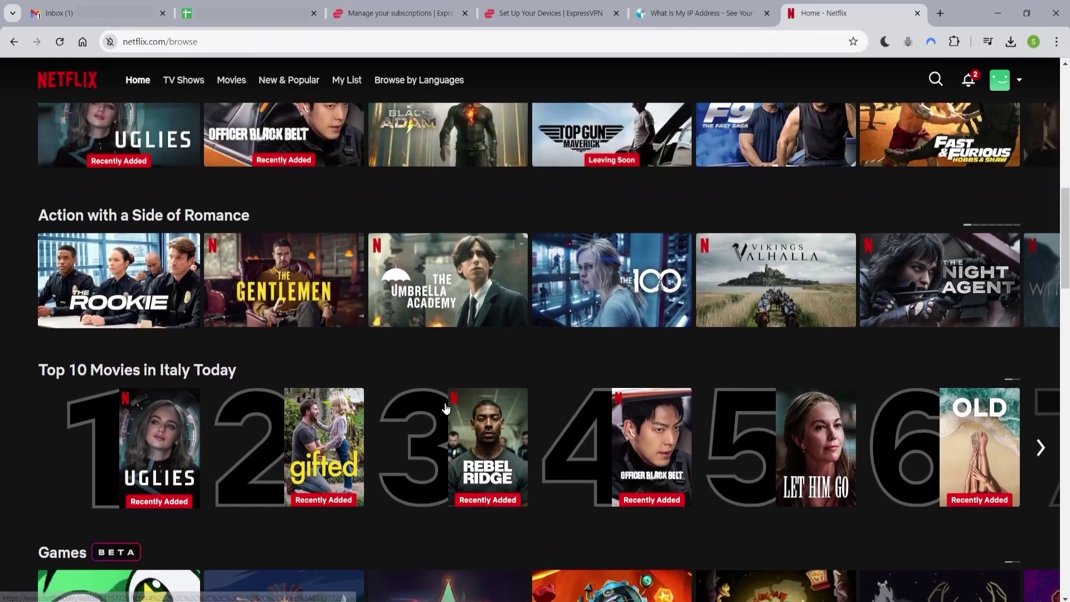
pyautogui.scroll(3, 339, 446)
pyautogui.scroll(2, 362, 454)
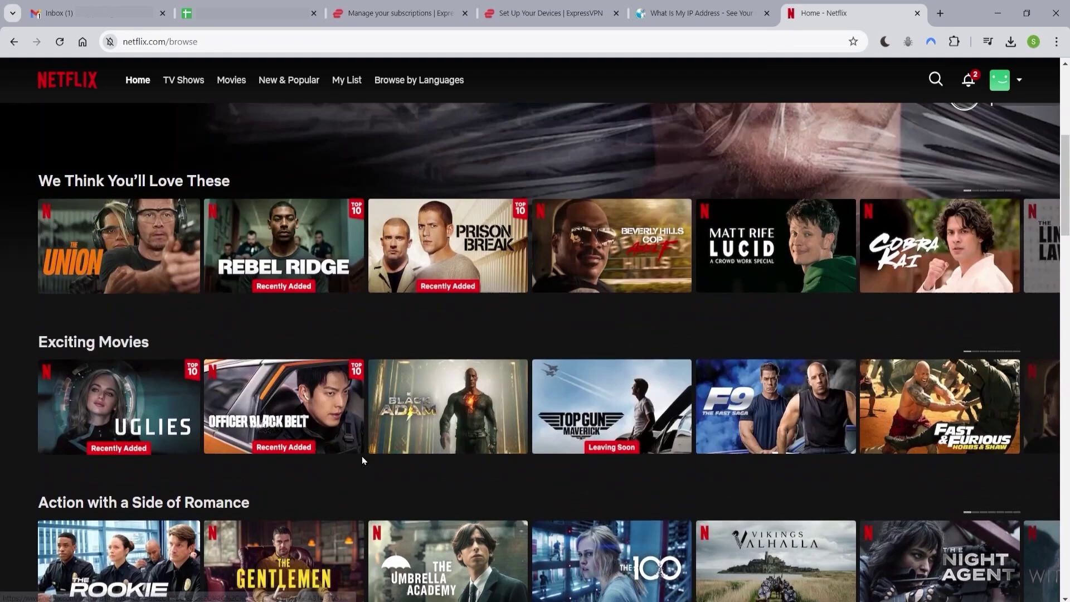
pyautogui.scroll(-3, 433, 461)
pyautogui.scroll(-2, 435, 467)
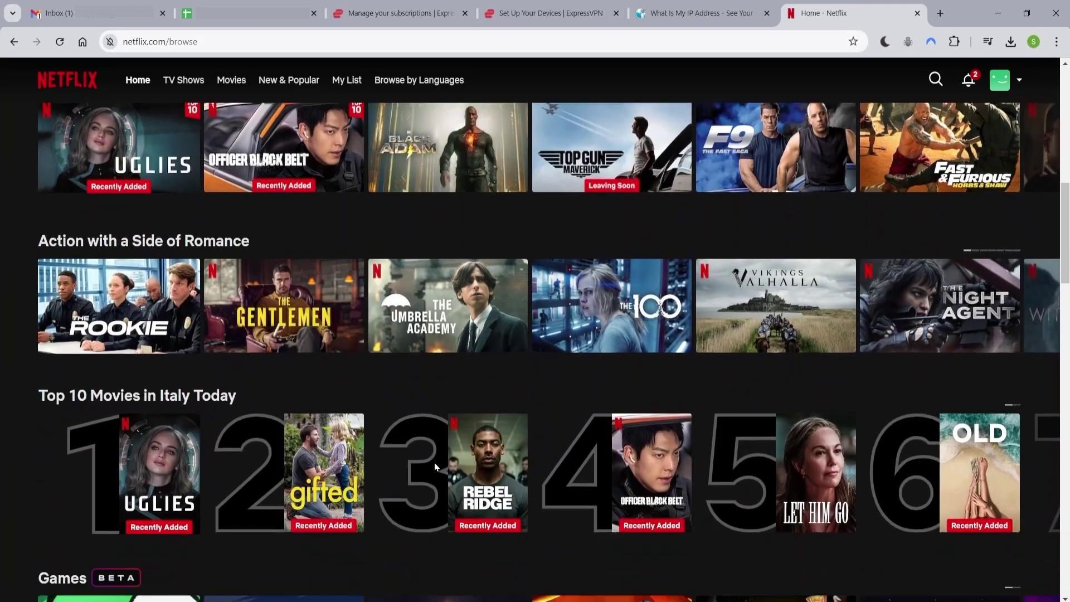
pyautogui.moveTo(544, 300)
pyautogui.scroll(-2, 508, 382)
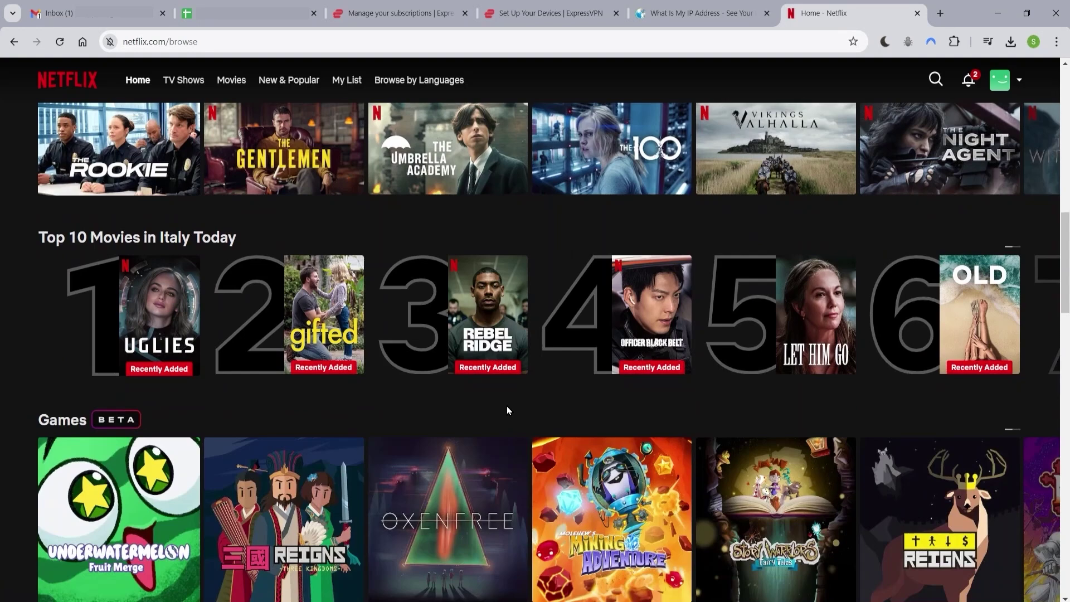
pyautogui.scroll(-2, 507, 411)
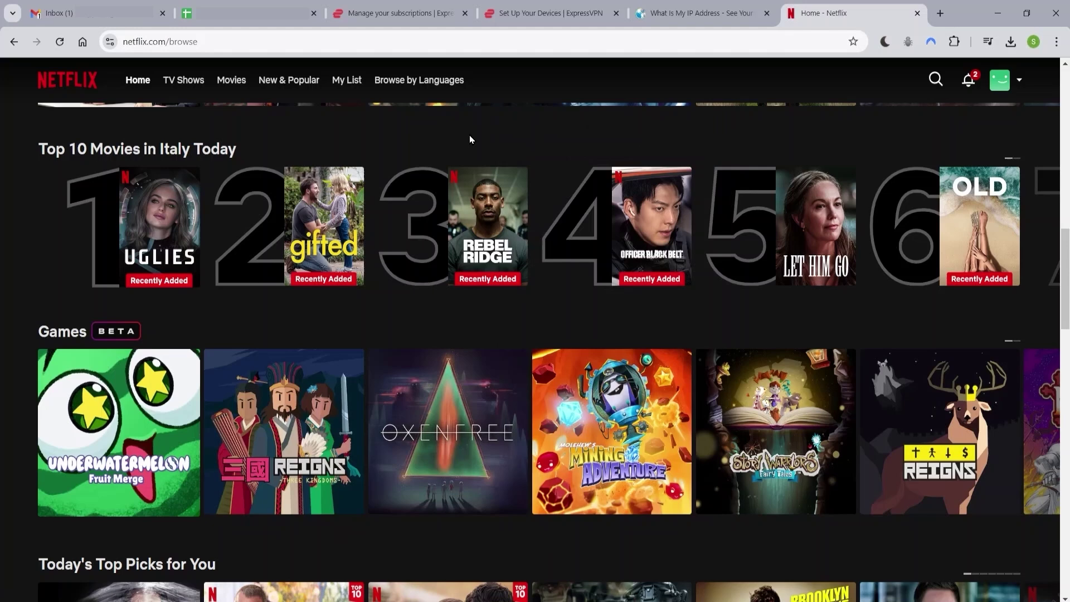
pyautogui.moveTo(422, 208)
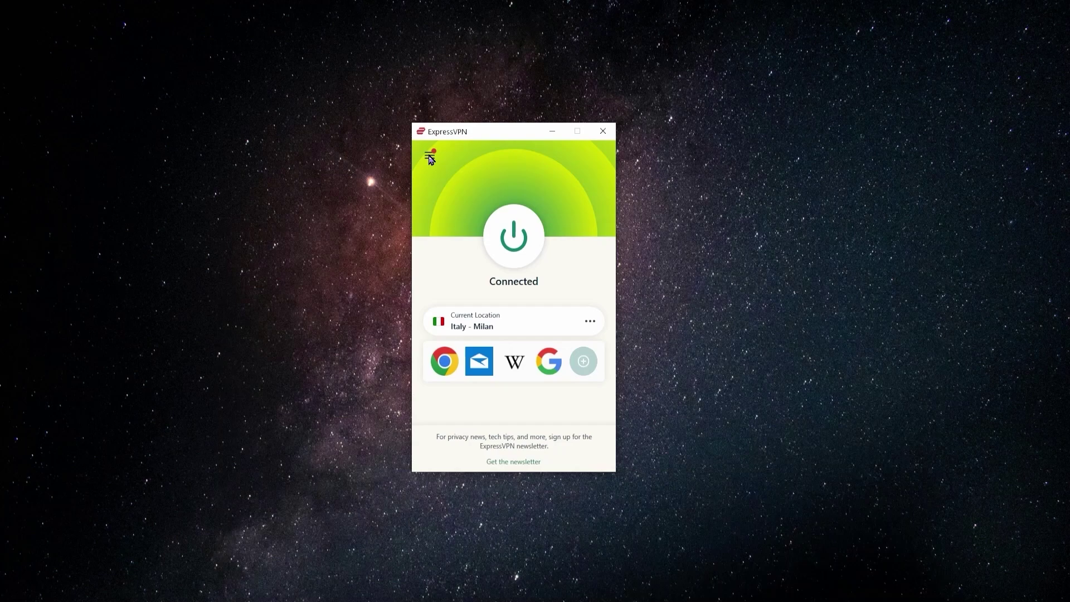
# Open Options from the app menu and place it beside the main ExpressVPN window.
pyautogui.click(430, 160)
pyautogui.click(455, 194)
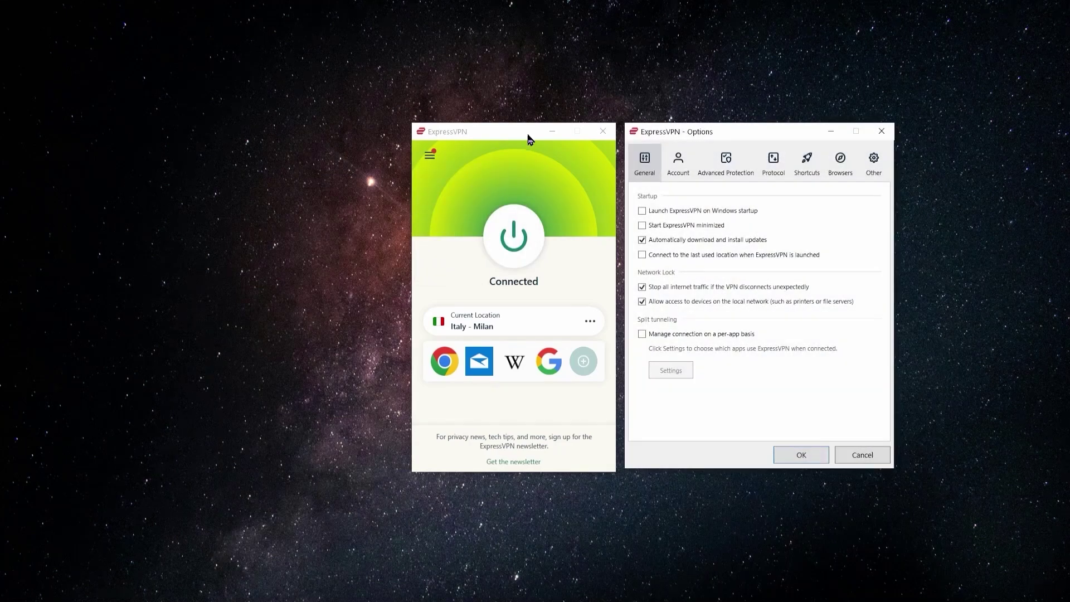
pyautogui.moveTo(528, 135); pyautogui.dragTo(422, 135)
pyautogui.moveTo(730, 129); pyautogui.dragTo(643, 132)
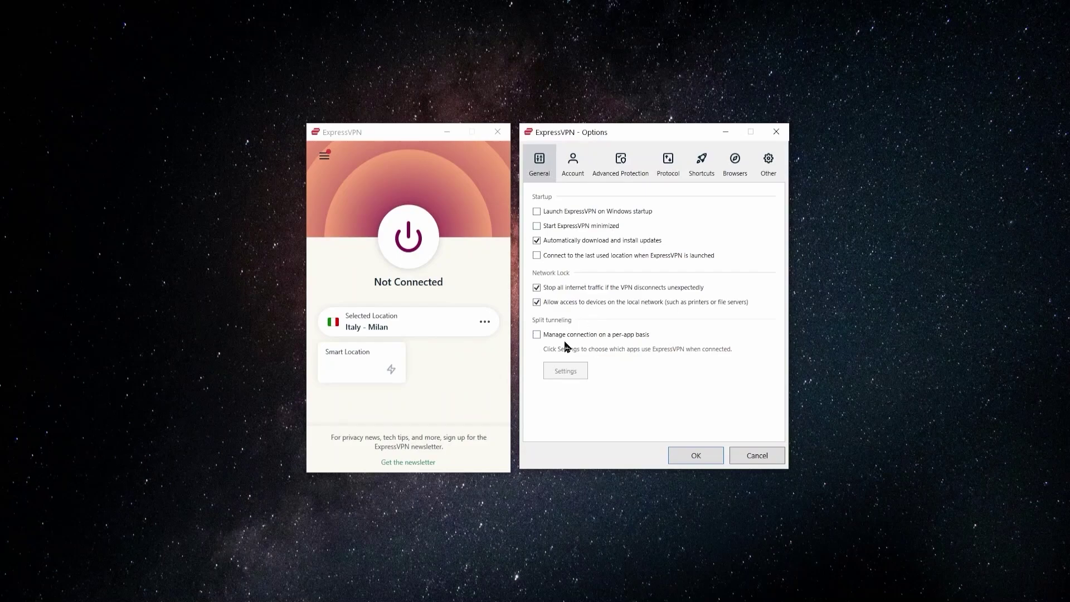
# Enable per-app connection management with split tunneling set to exclude selected apps from the VPN.
pyautogui.click(537, 334)
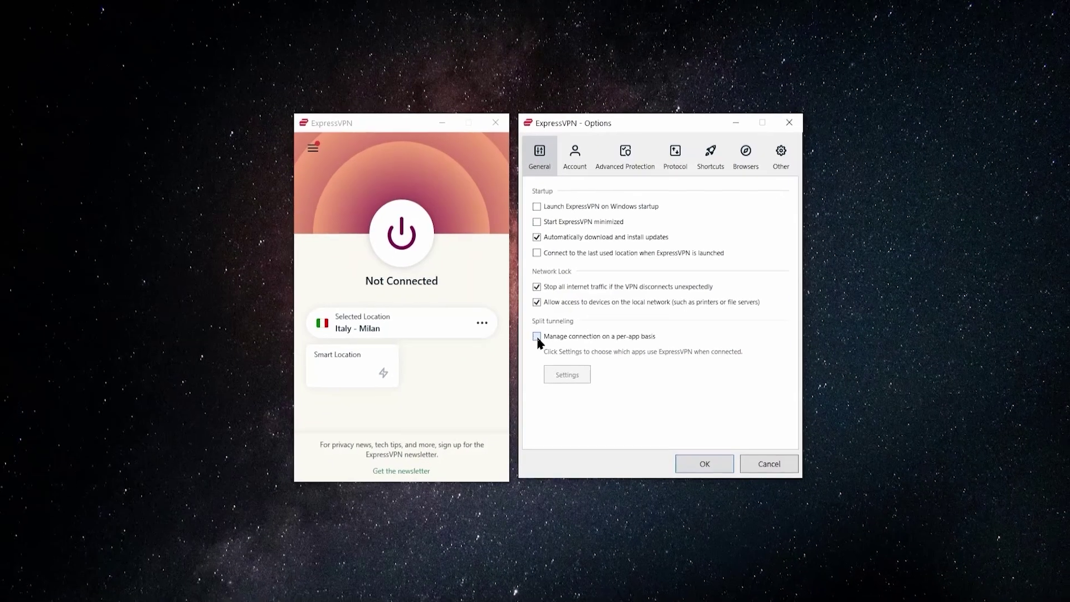
pyautogui.click(566, 370)
pyautogui.click(463, 304)
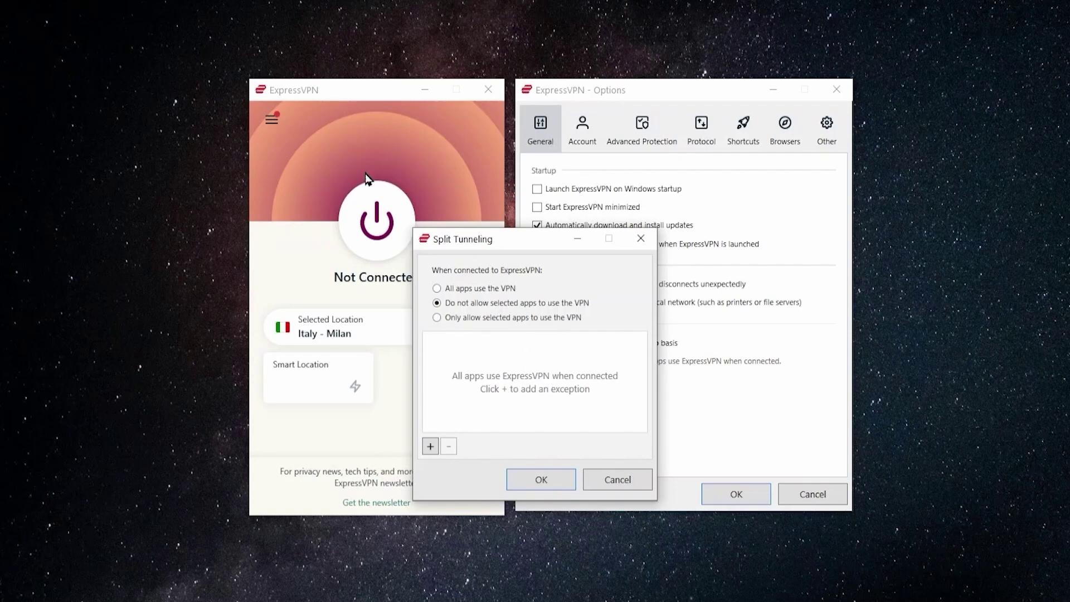
pyautogui.click(632, 246)
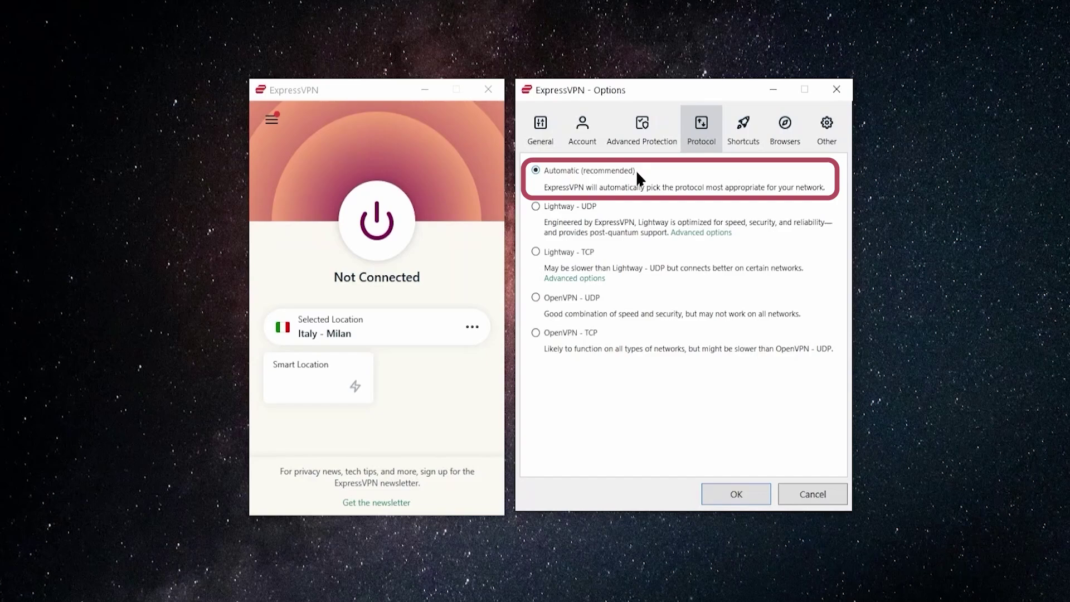
# Close Options and drag the main ExpressVPN window back to the screen centre.
pyautogui.click(783, 488)
pyautogui.moveTo(335, 92); pyautogui.dragTo(484, 85)
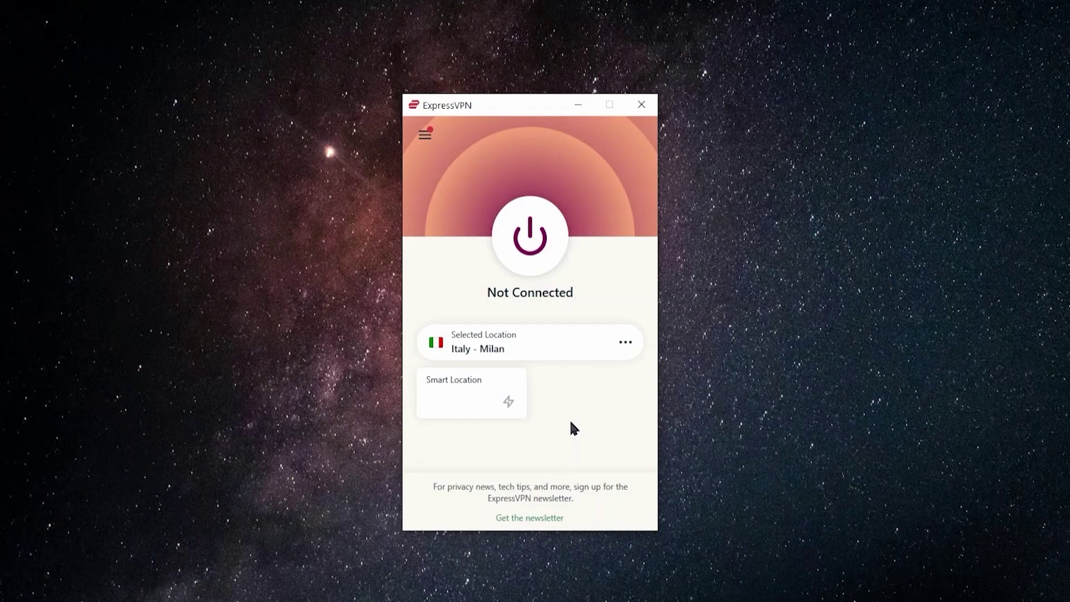
# Open NordVPN for comparison, then bring ExpressVPN back in front of the other VPN windows.
pyautogui.moveTo(508, 106); pyautogui.dragTo(509, 113)
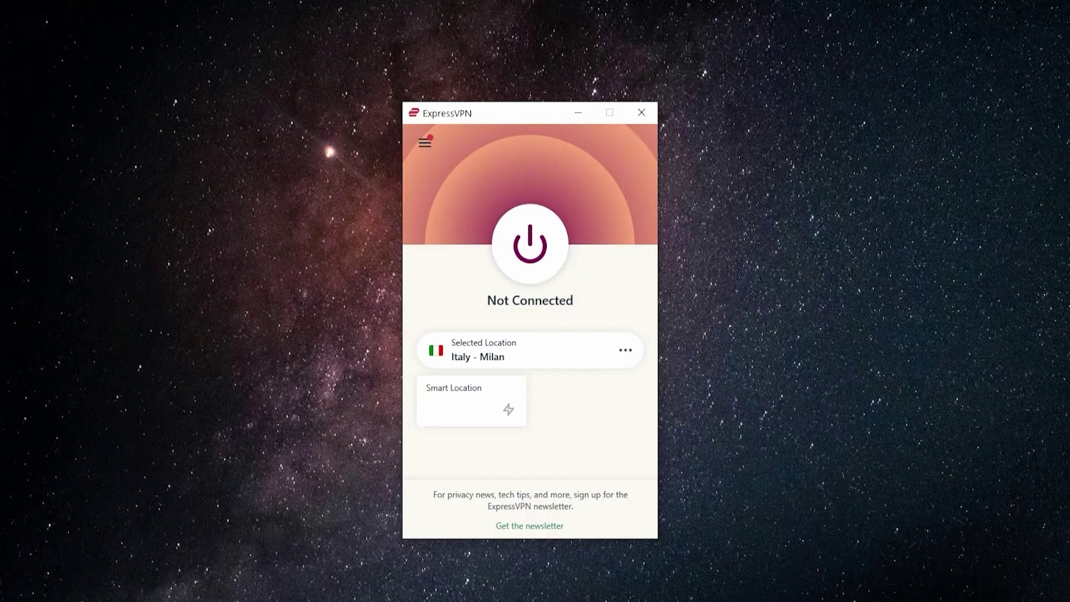
pyautogui.click(616, 585)
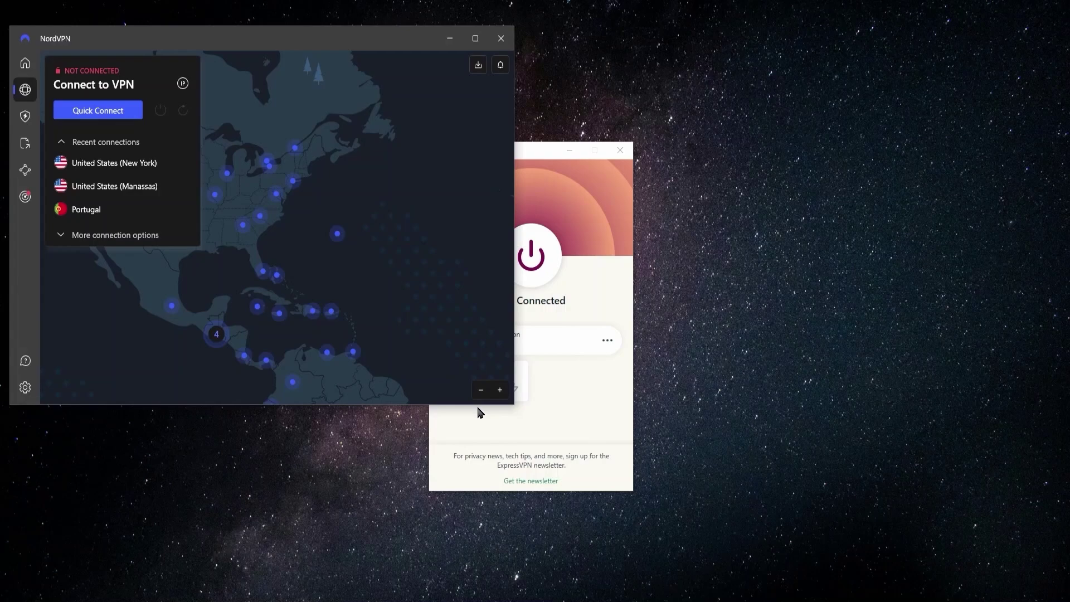
pyautogui.click(532, 161)
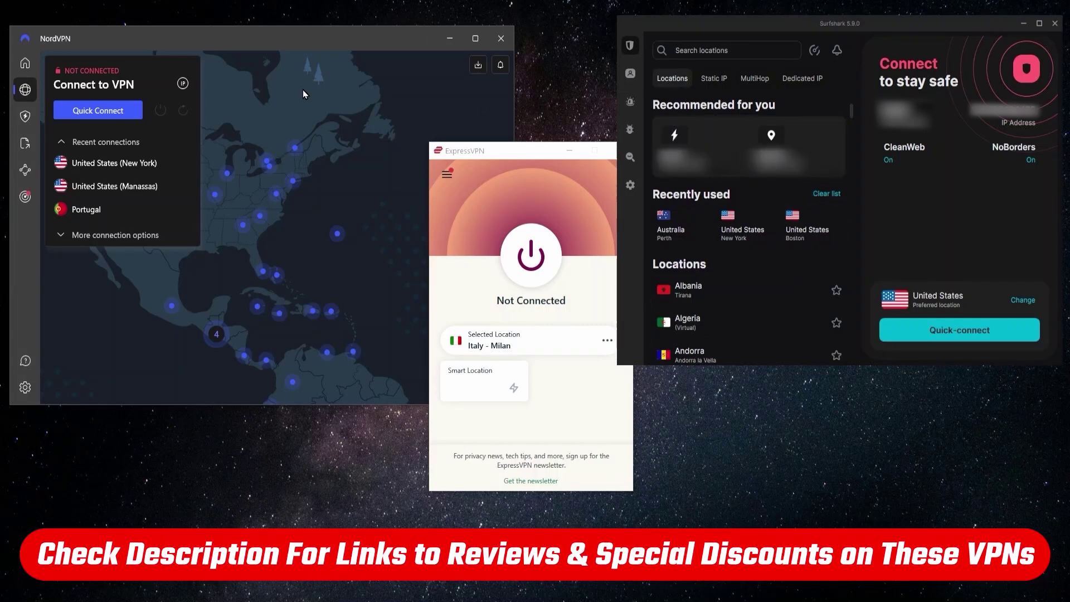
pyautogui.moveTo(557, 150); pyautogui.dragTo(578, 142)
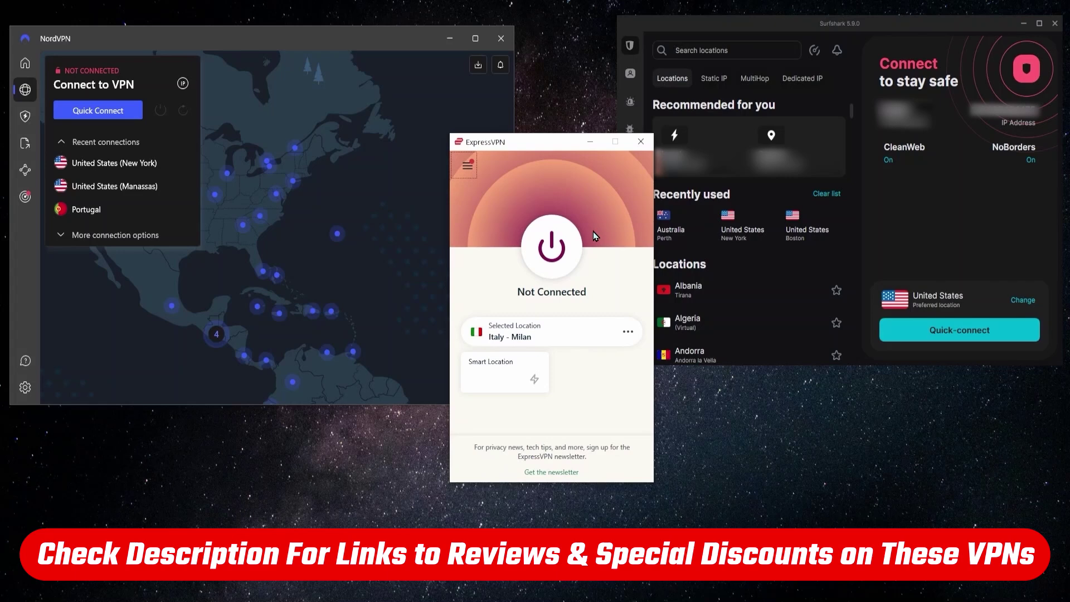